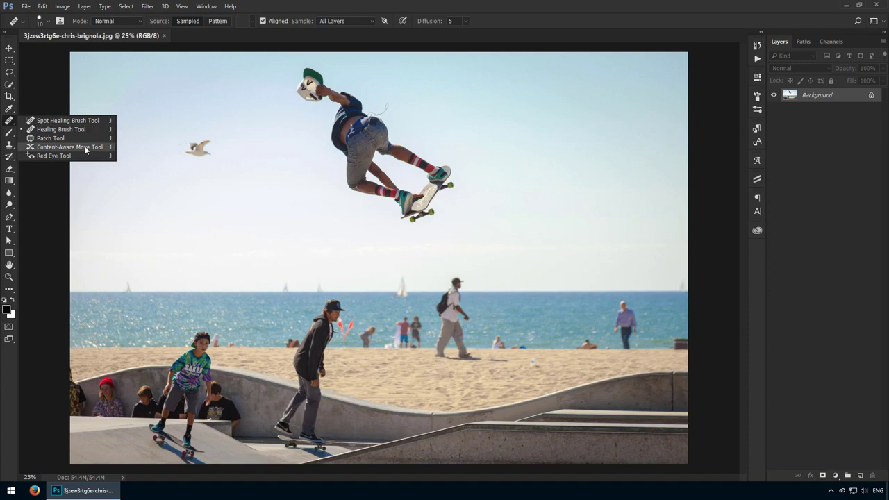
- Outline the seagull with the Content-Aware Move tool and set its mode to Extend
{"action": "left_click", "coordinate": [86, 147]}
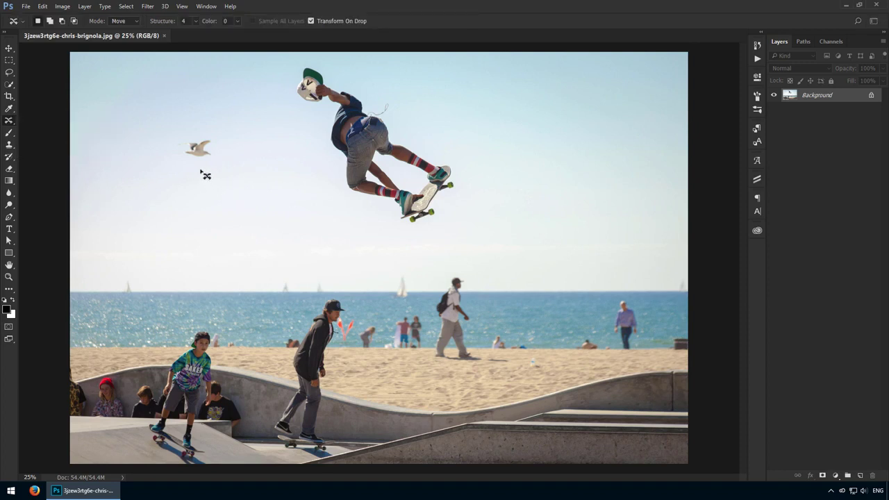
{"action": "mouse_move", "coordinate": [198, 169]}
{"action": "left_mouse_down"}
{"action": "mouse_move", "coordinate": [189, 125]}
{"action": "mouse_move", "coordinate": [193, 168]}
{"action": "left_mouse_up"}
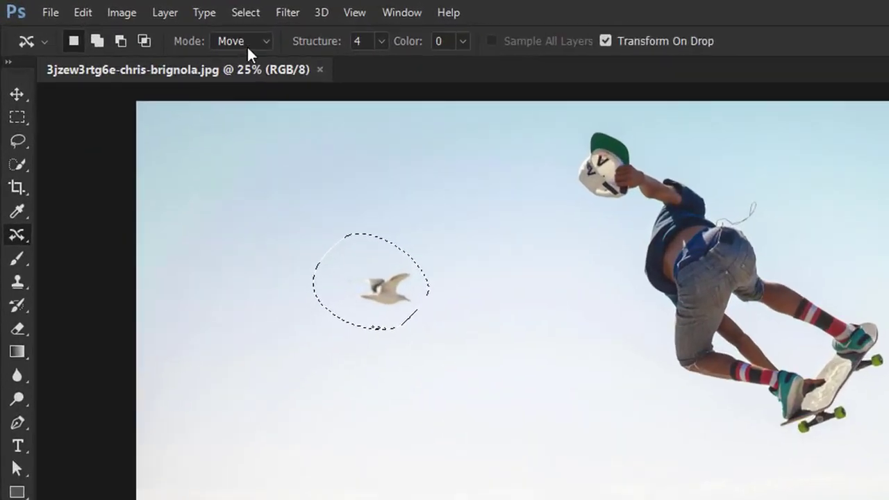
{"action": "left_click", "coordinate": [127, 22]}
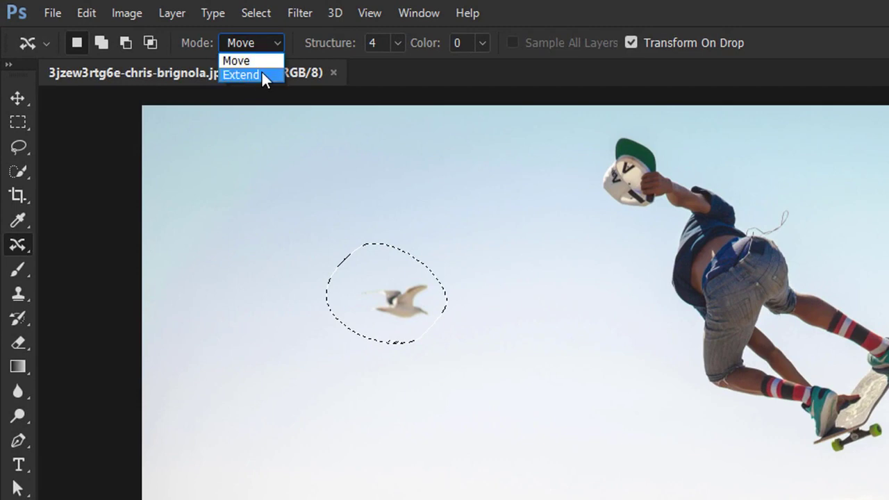
{"action": "left_click", "coordinate": [261, 70]}
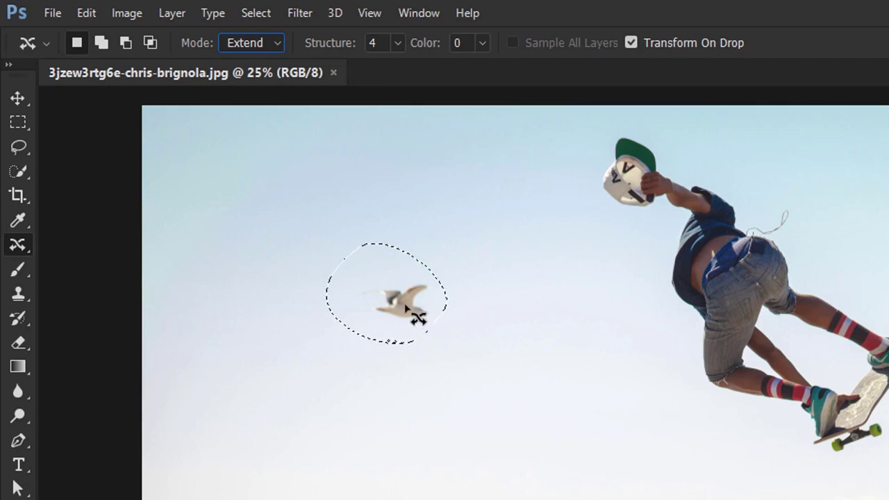
- Place a copy of the outlined seagull in the open sky to the right of the airborne skater and commit it
{"action": "mouse_move", "coordinate": [458, 270]}
{"action": "left_mouse_down"}
{"action": "mouse_move", "coordinate": [375, 266]}
{"action": "mouse_move", "coordinate": [421, 324]}
{"action": "mouse_move", "coordinate": [453, 265]}
{"action": "left_mouse_up"}
{"action": "left_click_drag", "start_coordinate": [417, 307], "coordinate": [587, 229]}
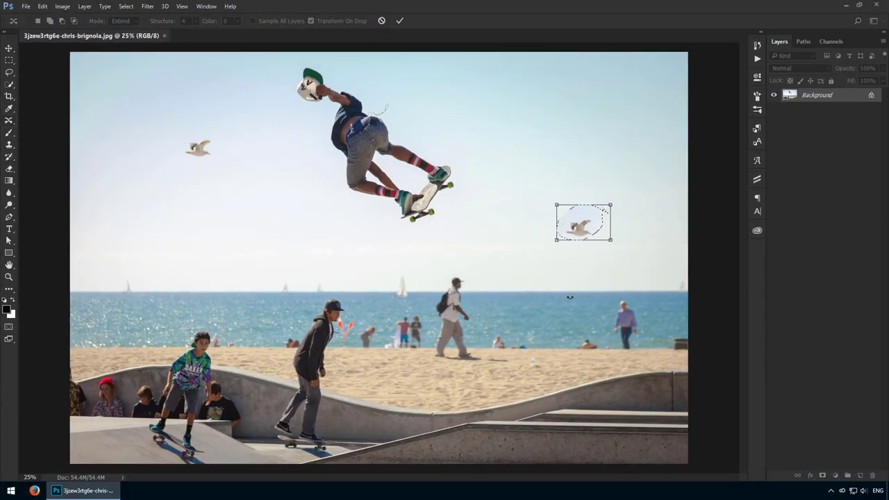
{"action": "left_click", "coordinate": [399, 22]}
- Turn off Transform On Drop, set the Color adaptation of the seagull copy to 10, and deselect it
{"action": "left_click", "coordinate": [332, 23]}
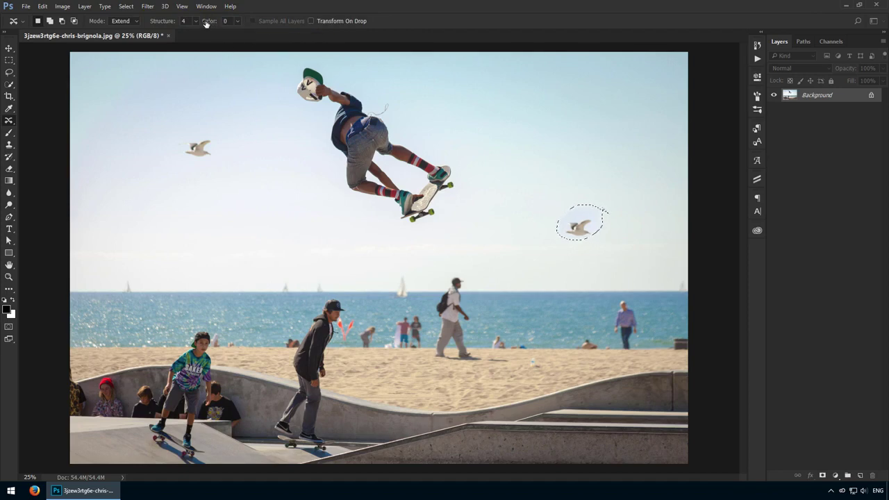
{"action": "left_click_drag", "start_coordinate": [213, 23], "coordinate": [250, 29]}
{"action": "left_click_drag", "start_coordinate": [209, 24], "coordinate": [153, 28]}
{"action": "left_click_drag", "start_coordinate": [213, 23], "coordinate": [221, 22]}
{"action": "key", "text": "ctrl+d"}
- Outline the airborne skater loosely and set the tool to Structure 1 in Move mode
{"action": "mouse_move", "coordinate": [289, 77]}
{"action": "left_mouse_down"}
{"action": "mouse_move", "coordinate": [356, 211]}
{"action": "mouse_move", "coordinate": [400, 225]}
{"action": "mouse_move", "coordinate": [461, 210]}
{"action": "mouse_move", "coordinate": [456, 134]}
{"action": "mouse_move", "coordinate": [354, 73]}
{"action": "mouse_move", "coordinate": [308, 64]}
{"action": "mouse_move", "coordinate": [289, 78]}
{"action": "left_mouse_up"}
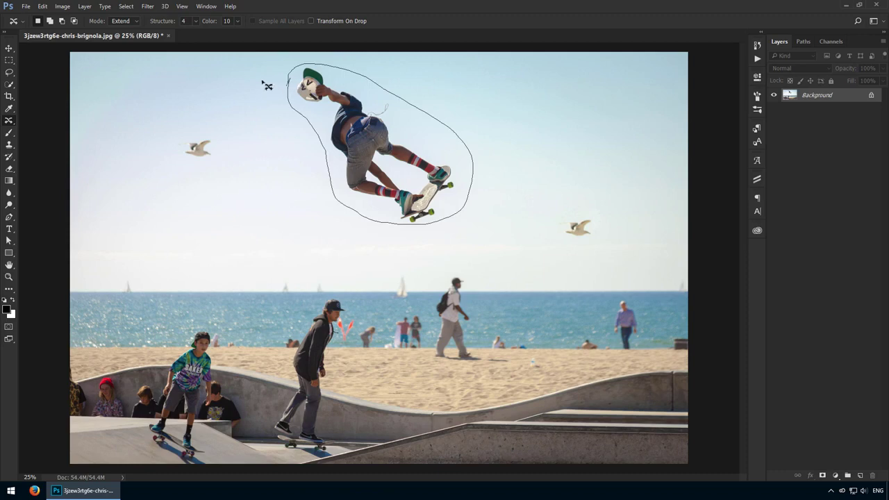
{"action": "left_click_drag", "start_coordinate": [170, 22], "coordinate": [149, 23]}
{"action": "left_click", "coordinate": [126, 22]}
{"action": "left_click", "coordinate": [126, 30]}
- Try moving the outlined skater to the upper right of the sky, inspect the blend up close, and undo the move
{"action": "mouse_move", "coordinate": [366, 163]}
{"action": "left_mouse_down"}
{"action": "mouse_move", "coordinate": [531, 160]}
{"action": "mouse_move", "coordinate": [561, 150]}
{"action": "left_mouse_up"}
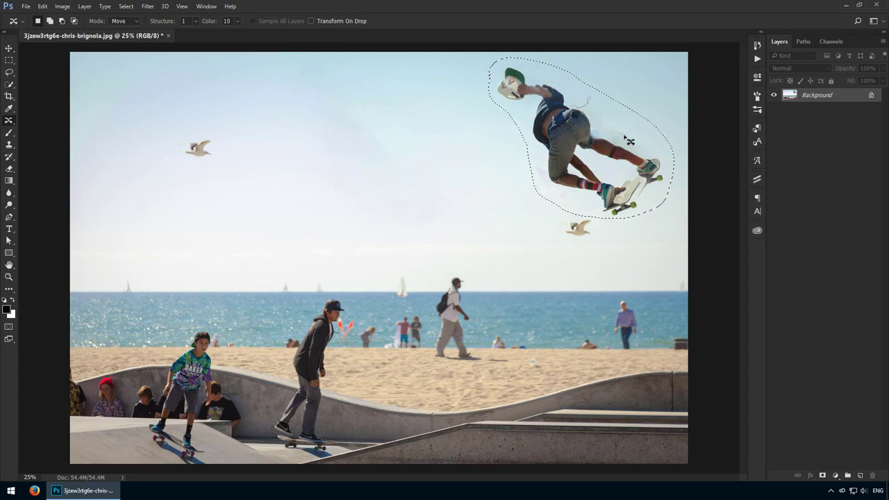
{"action": "key", "text": "z"}
{"action": "left_click_drag", "start_coordinate": [629, 141], "coordinate": [573, 226]}
{"action": "key", "text": "j"}
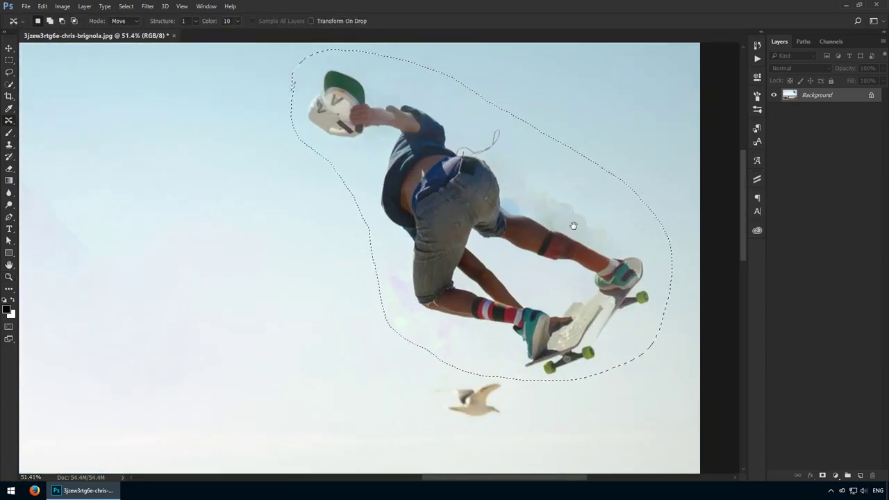
{"action": "key", "text": "z"}
{"action": "key", "text": "ctrl+d"}
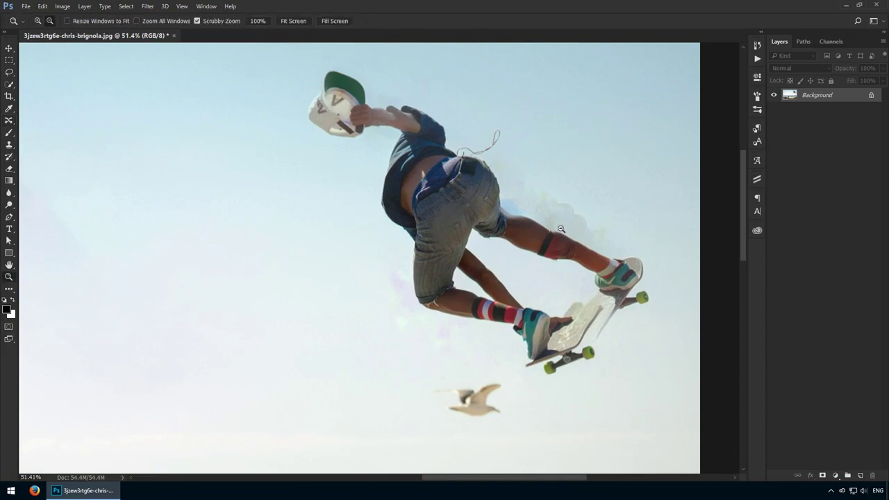
{"action": "left_click", "coordinate": [561, 230], "text": "alt"}
{"action": "key", "text": "ctrl+z"}
{"action": "key", "text": "j"}
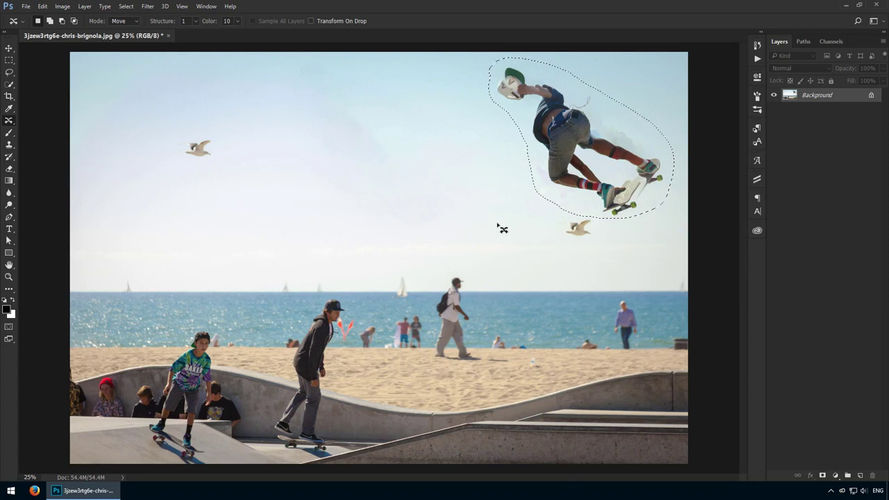
{"action": "key", "text": "ctrl+z"}
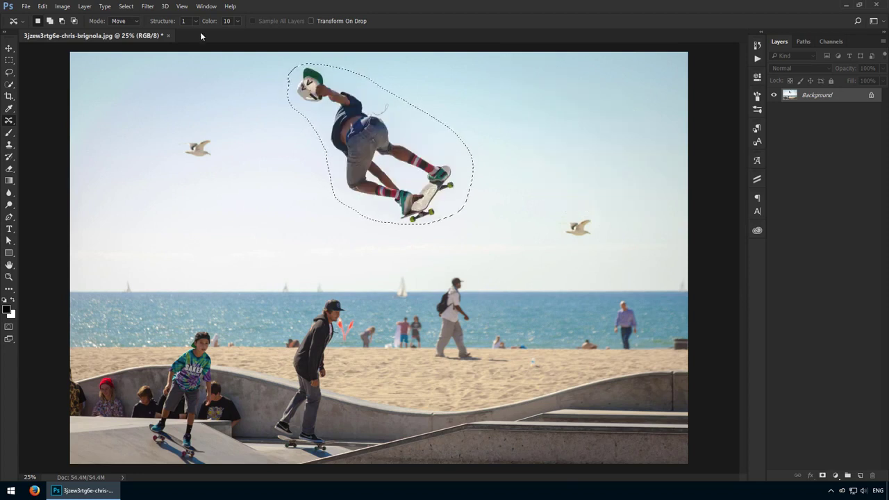
- With Structure 7 and Transform On Drop enabled, move the skater down beside the second seagull at a smaller scale, deselect, and inspect the result
{"action": "left_click_drag", "start_coordinate": [166, 21], "coordinate": [439, 52]}
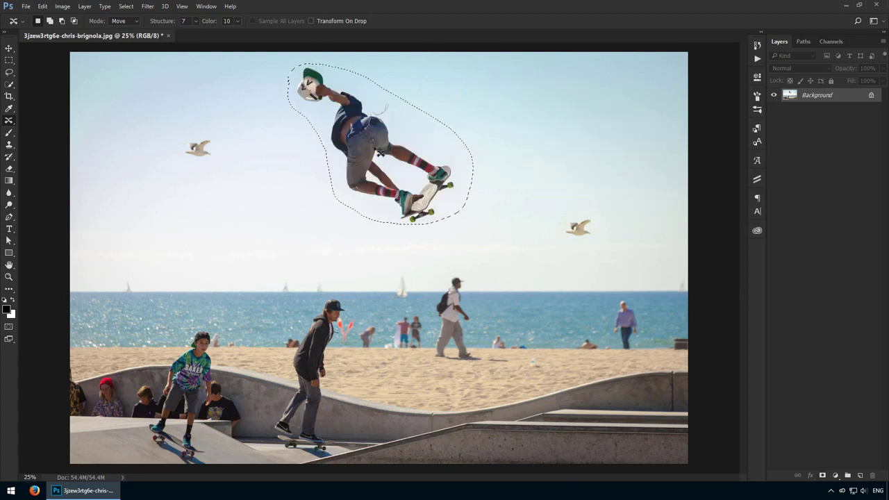
{"action": "left_click", "coordinate": [341, 21]}
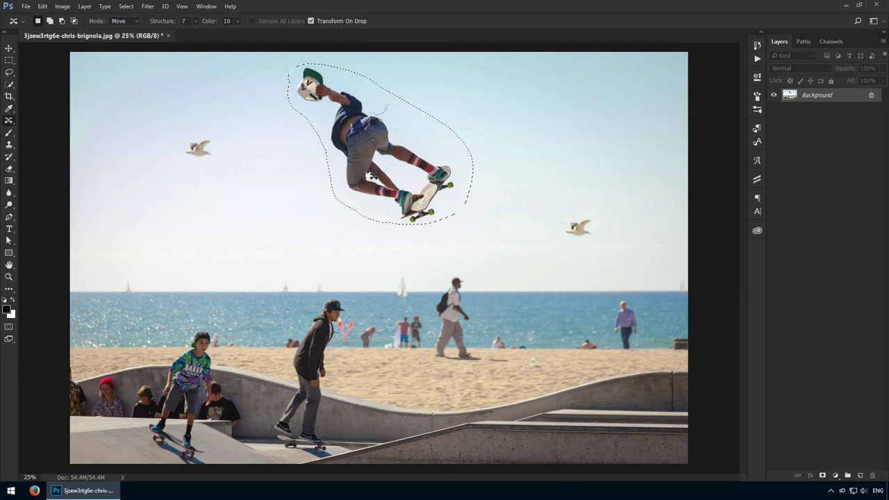
{"action": "left_click_drag", "start_coordinate": [373, 175], "coordinate": [554, 222]}
{"action": "left_click_drag", "start_coordinate": [476, 130], "coordinate": [544, 189]}
{"action": "left_click_drag", "start_coordinate": [591, 241], "coordinate": [502, 238]}
{"action": "key", "text": "Return"}
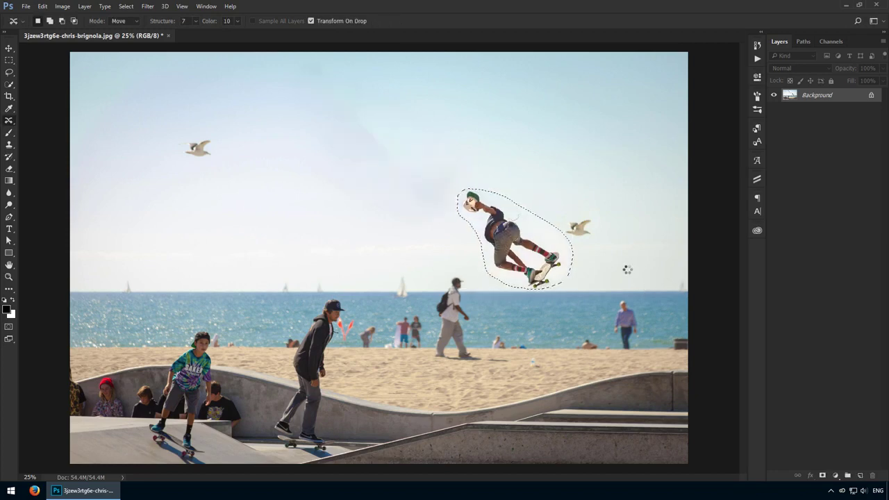
{"action": "key", "text": "ctrl+d"}
{"action": "key", "text": "z"}
{"action": "left_click_drag", "start_coordinate": [565, 240], "coordinate": [591, 268]}
{"action": "key", "text": "j"}
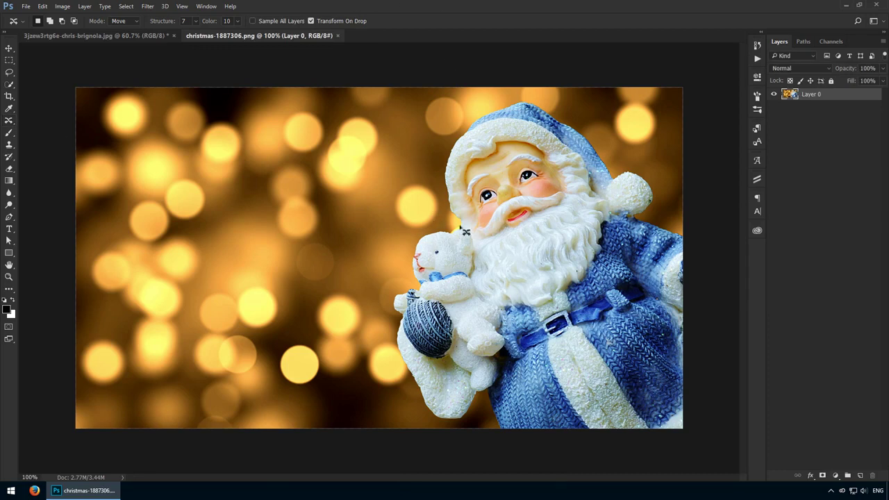
- In christmas-1887306.png, select the whole Santa figurine and its lamb with the Quick Selection tool
{"action": "key", "text": "w"}
{"action": "key", "text": "bracketleft"}
{"action": "key", "text": "bracketleft"}
{"action": "key", "text": "bracketleft"}
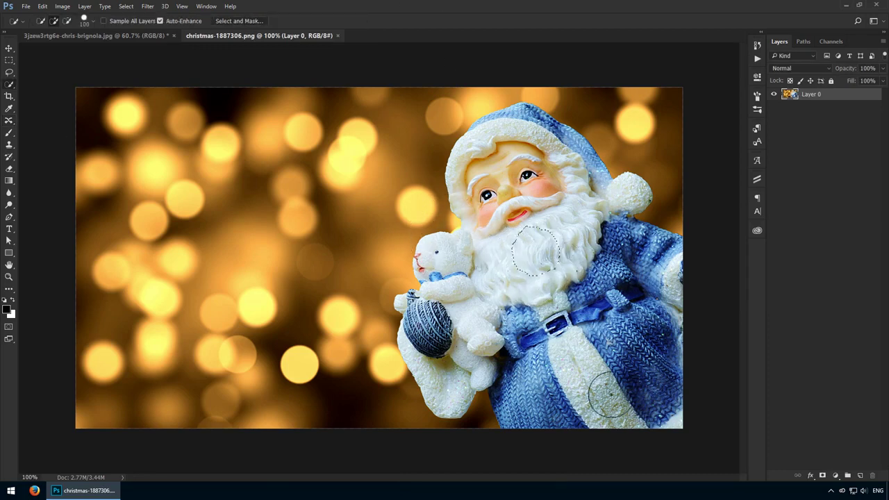
{"action": "mouse_move", "coordinate": [609, 394]}
{"action": "left_mouse_down"}
{"action": "mouse_move", "coordinate": [565, 192]}
{"action": "mouse_move", "coordinate": [518, 156]}
{"action": "mouse_move", "coordinate": [503, 248]}
{"action": "mouse_move", "coordinate": [443, 363]}
{"action": "mouse_move", "coordinate": [433, 316]}
{"action": "mouse_move", "coordinate": [450, 273]}
{"action": "mouse_move", "coordinate": [523, 200]}
{"action": "mouse_move", "coordinate": [509, 162]}
{"action": "mouse_move", "coordinate": [575, 227]}
{"action": "mouse_move", "coordinate": [660, 282]}
{"action": "mouse_move", "coordinate": [582, 368]}
{"action": "left_mouse_up"}
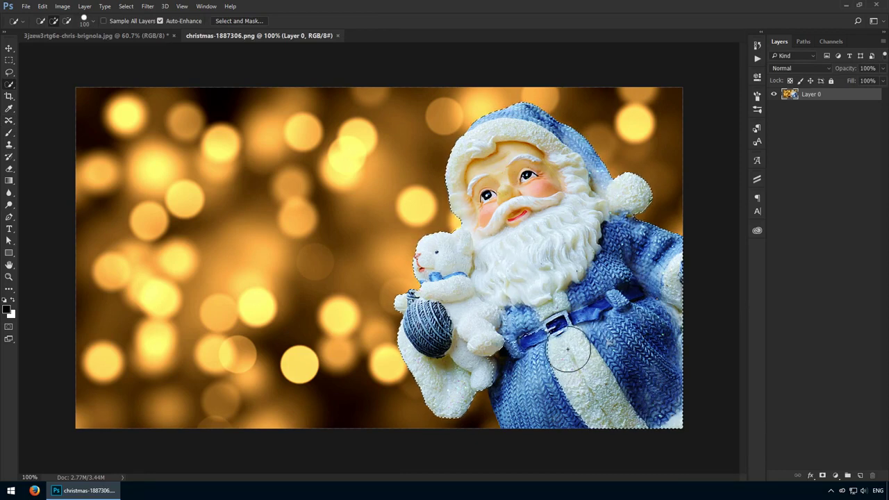
{"action": "key", "text": "j"}
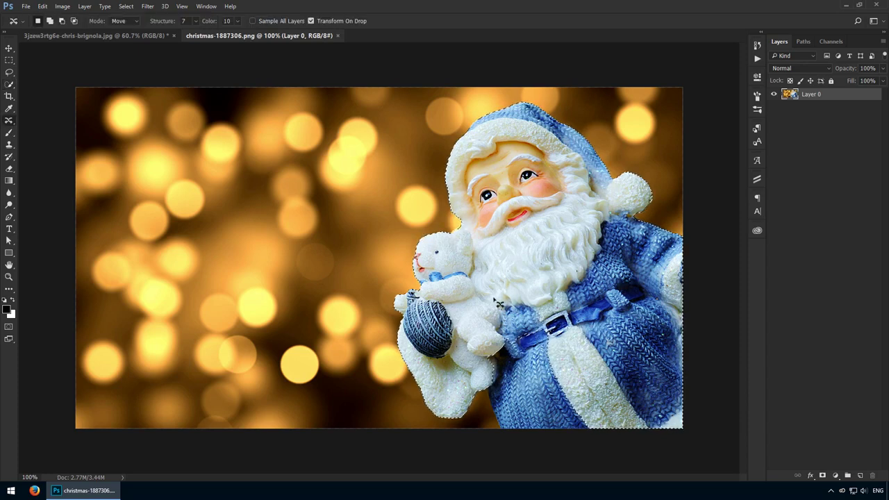
{"action": "key", "text": "w"}
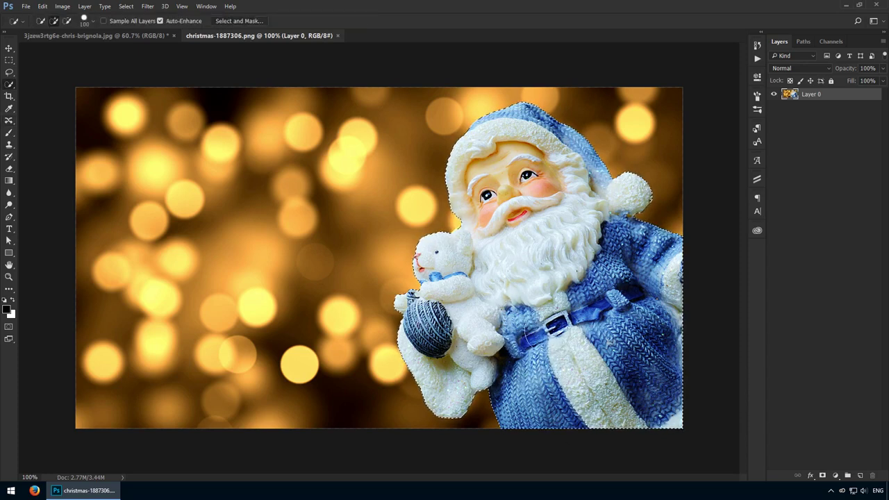
- Duplicate the selected Santa onto the left half of the image with Content-Aware Move in Extend mode and Color 0
{"action": "key", "text": "j"}
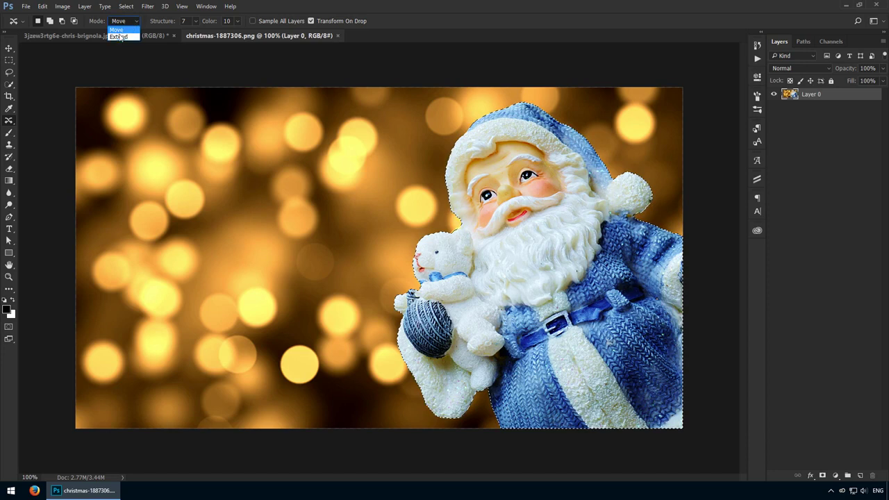
{"action": "left_click", "coordinate": [119, 37]}
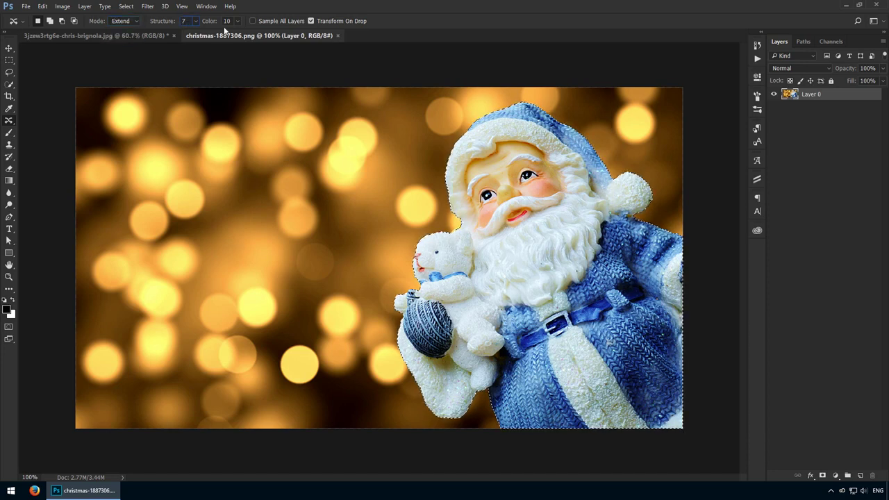
{"action": "left_click_drag", "start_coordinate": [208, 21], "coordinate": [93, 35]}
{"action": "left_click_drag", "start_coordinate": [521, 255], "coordinate": [224, 248]}
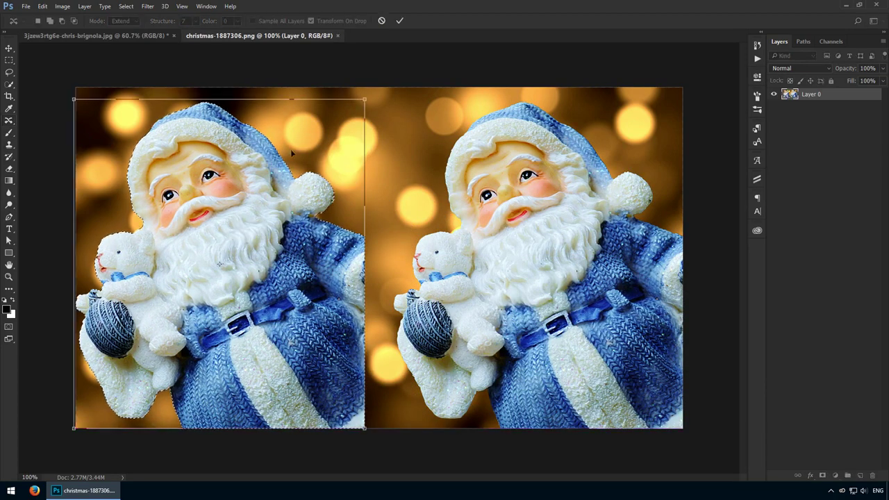
- Flip the Santa copy horizontally and commit the transformation
{"action": "right_click", "coordinate": [341, 269]}
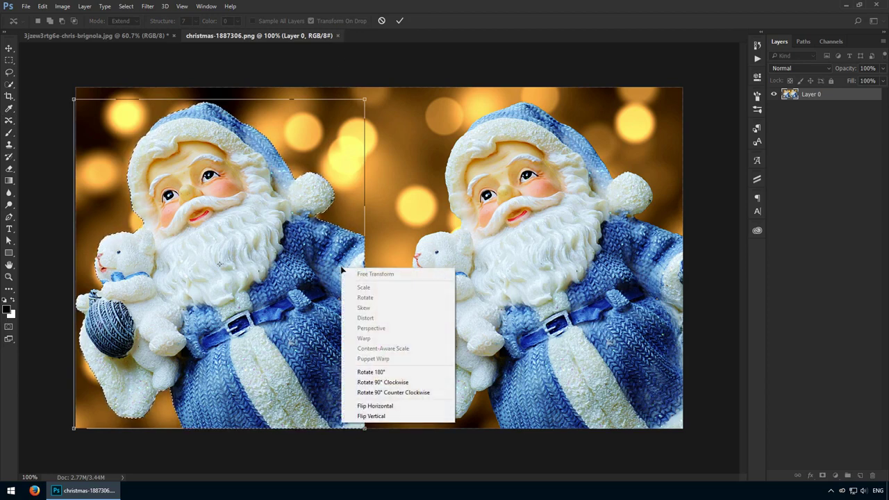
{"action": "left_click", "coordinate": [407, 406]}
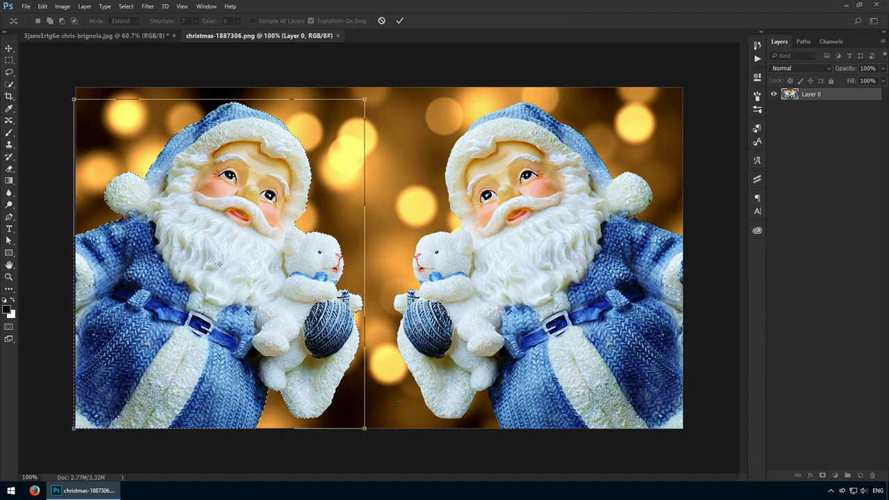
{"action": "key", "text": "Return"}
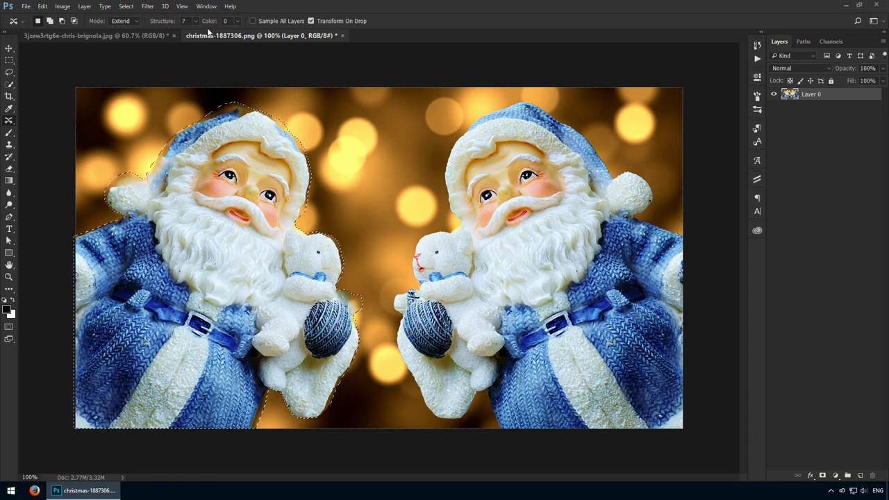
- Try blending the mirrored Santa copy with Structure 1 and Color 10
{"action": "left_click_drag", "start_coordinate": [170, 25], "coordinate": [27, 23]}
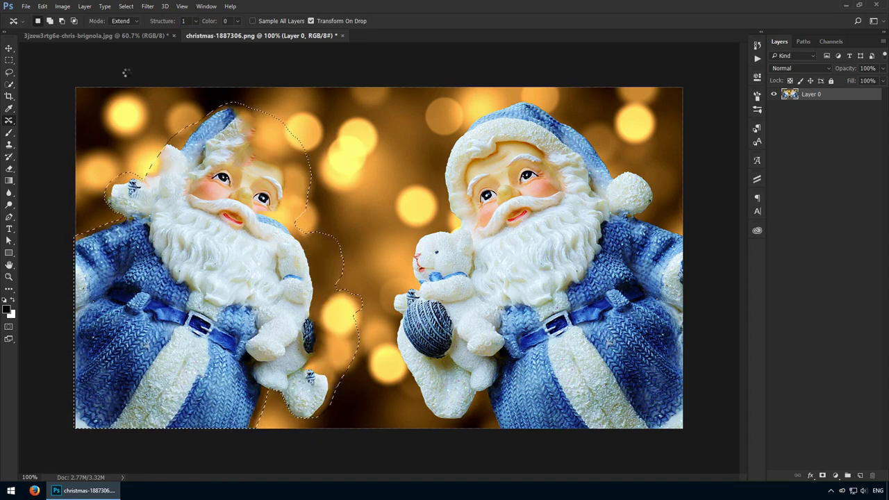
{"action": "left_click_drag", "start_coordinate": [211, 25], "coordinate": [424, 34]}
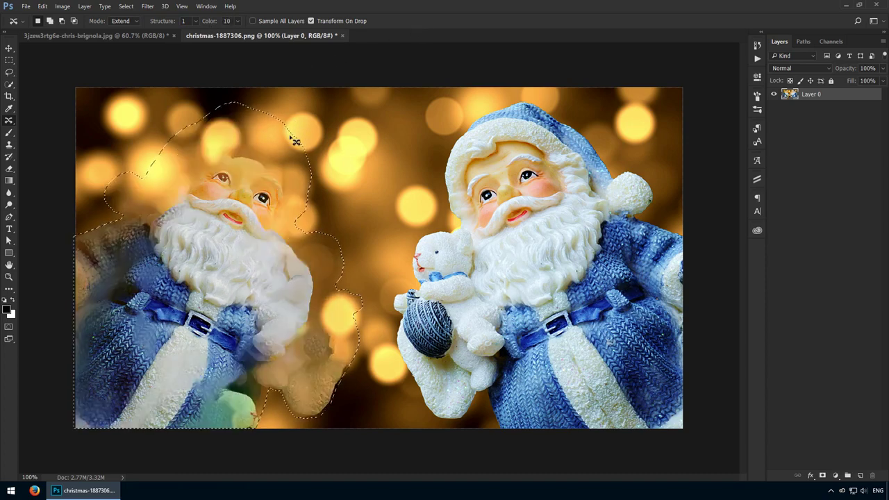
- Set the Santa copy's blending to Color 0 and Structure 7, and deselect it
{"action": "left_click_drag", "start_coordinate": [210, 24], "coordinate": [46, 25]}
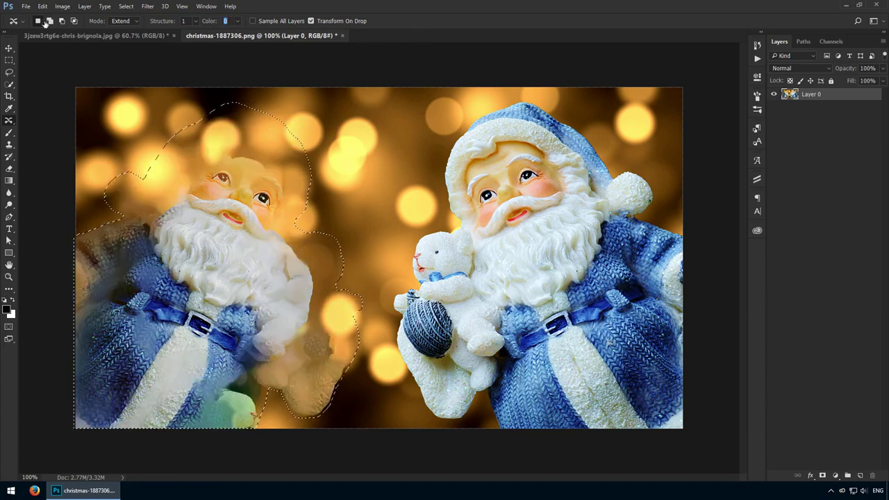
{"action": "left_click_drag", "start_coordinate": [157, 20], "coordinate": [253, 28]}
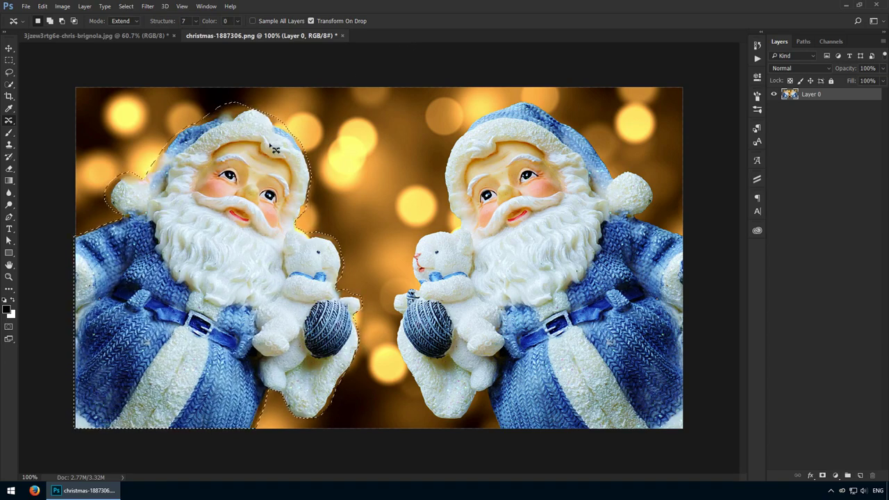
{"action": "key", "text": "ctrl+d"}
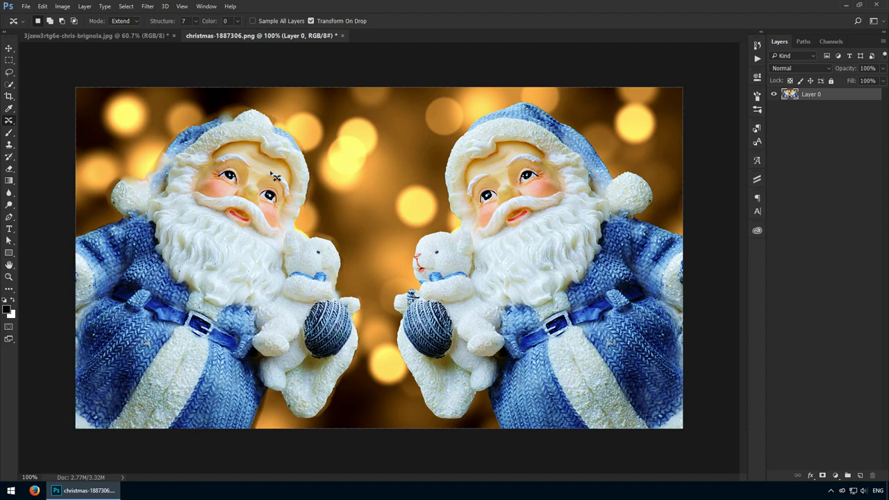